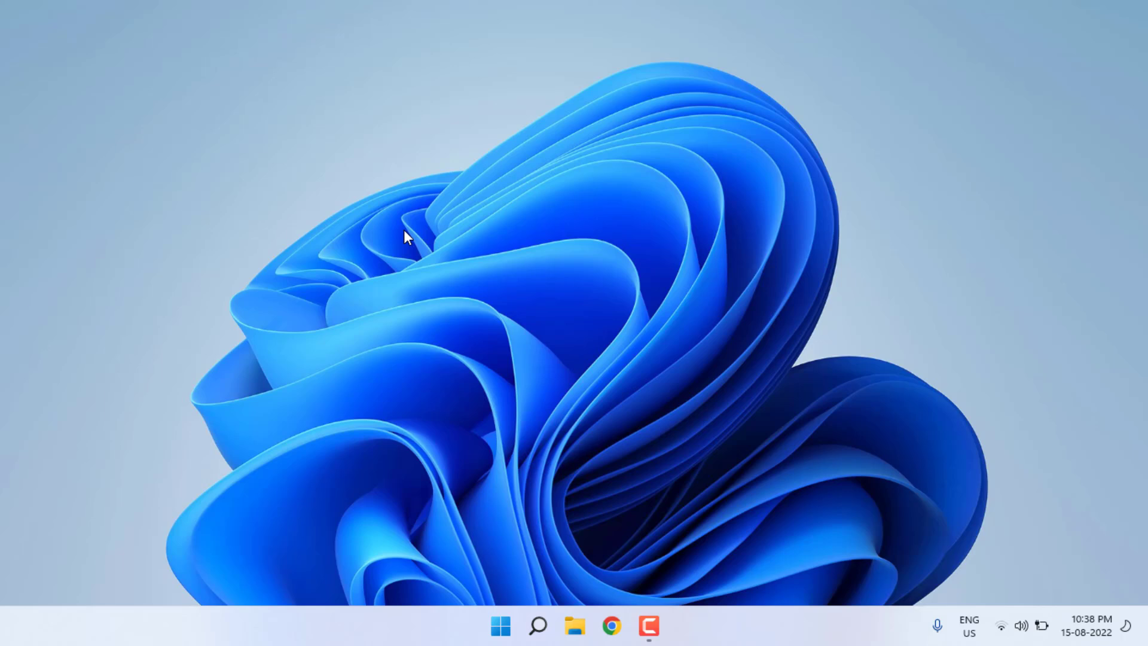
# Step: Find Command Prompt through Start search and bring up its launch options
pyautogui.press('super')
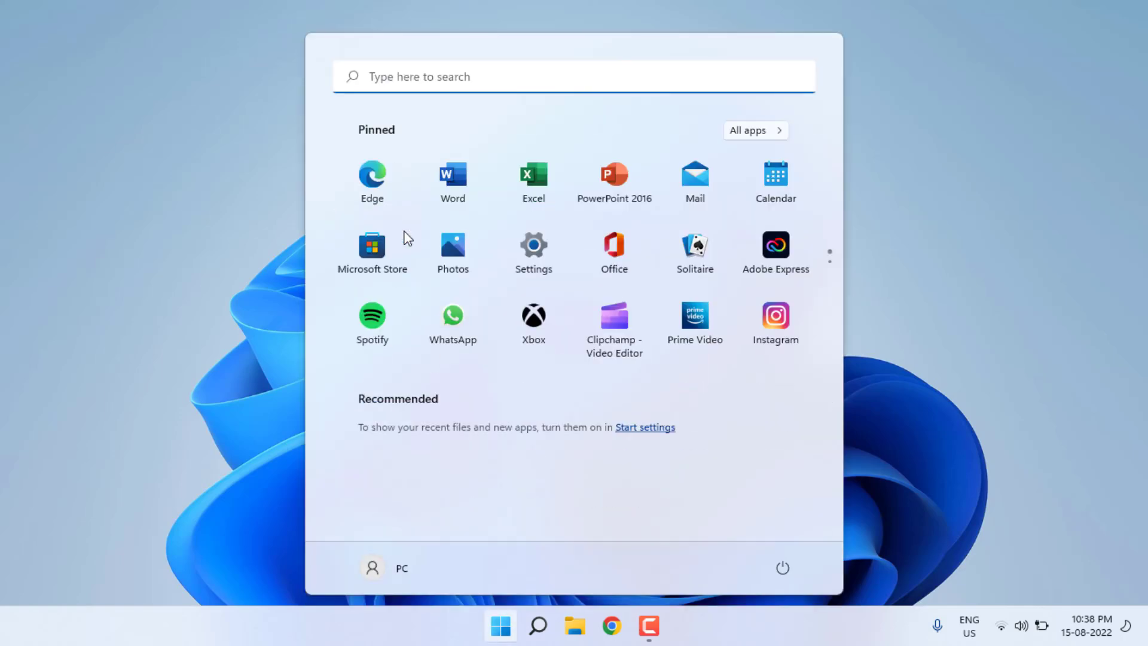
pyautogui.write('command')
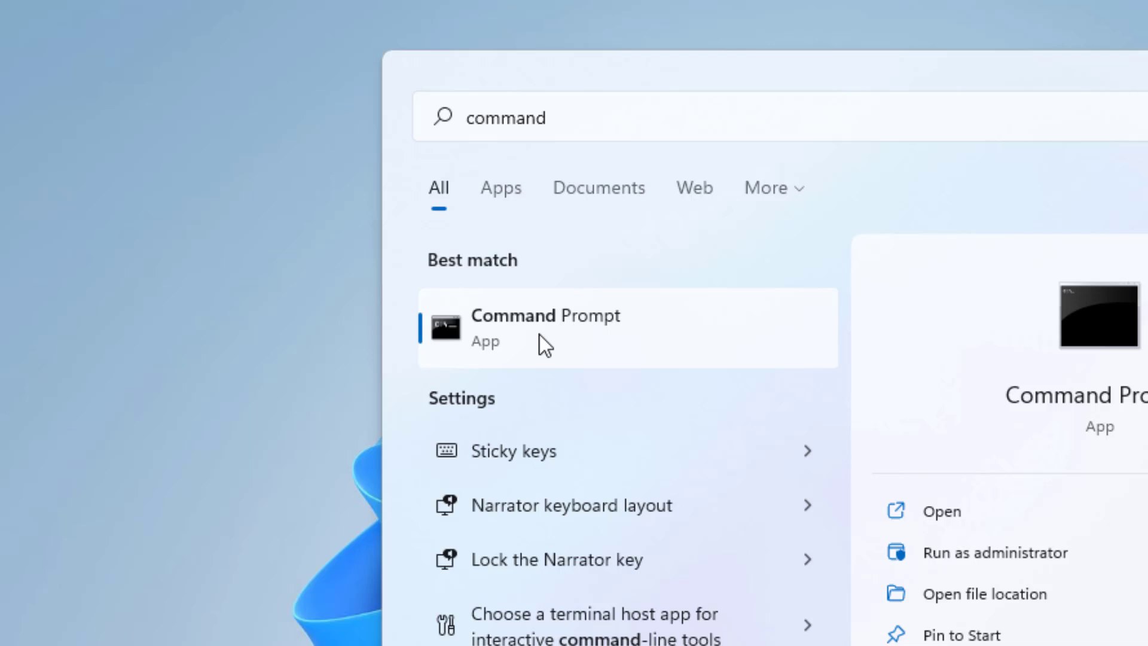
pyautogui.rightClick(539, 335)
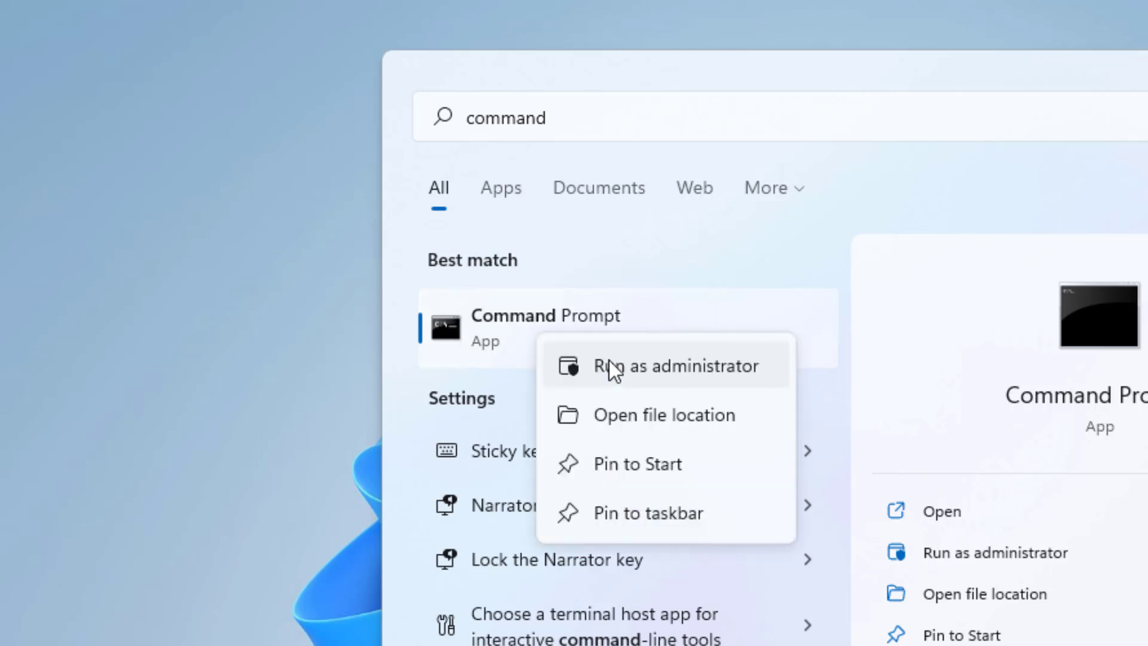
# Step: Launch Command Prompt as administrator, run ipconfig /flushdns and netsh winsock reset, then exit
pyautogui.click(676, 366)
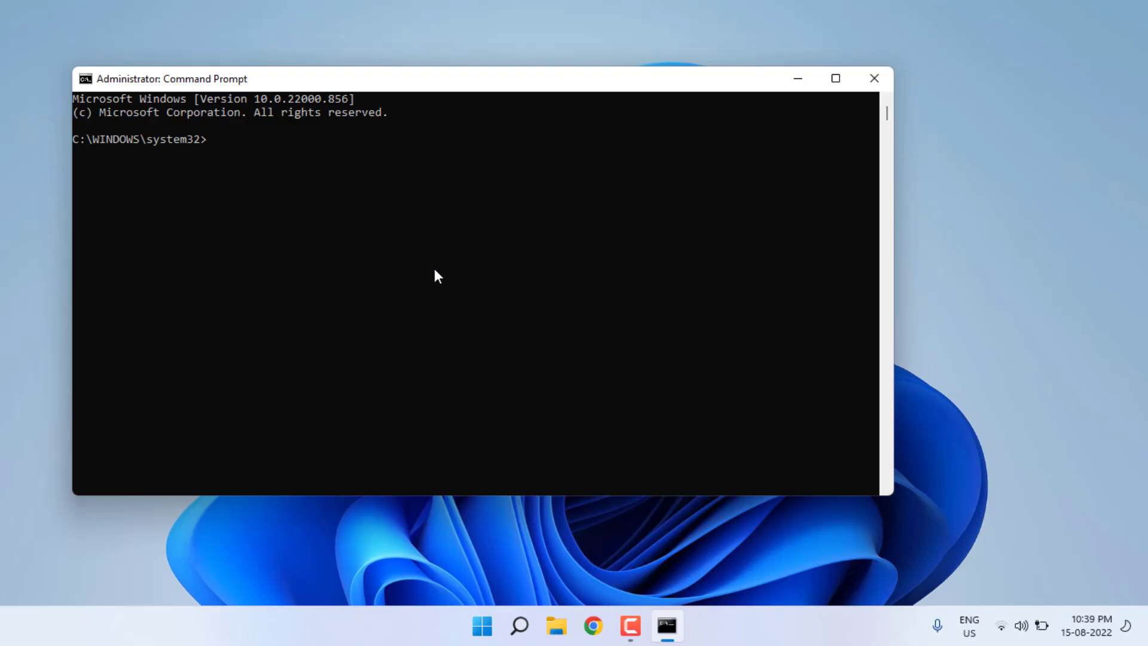
pyautogui.write('ipconfig /flushdns')
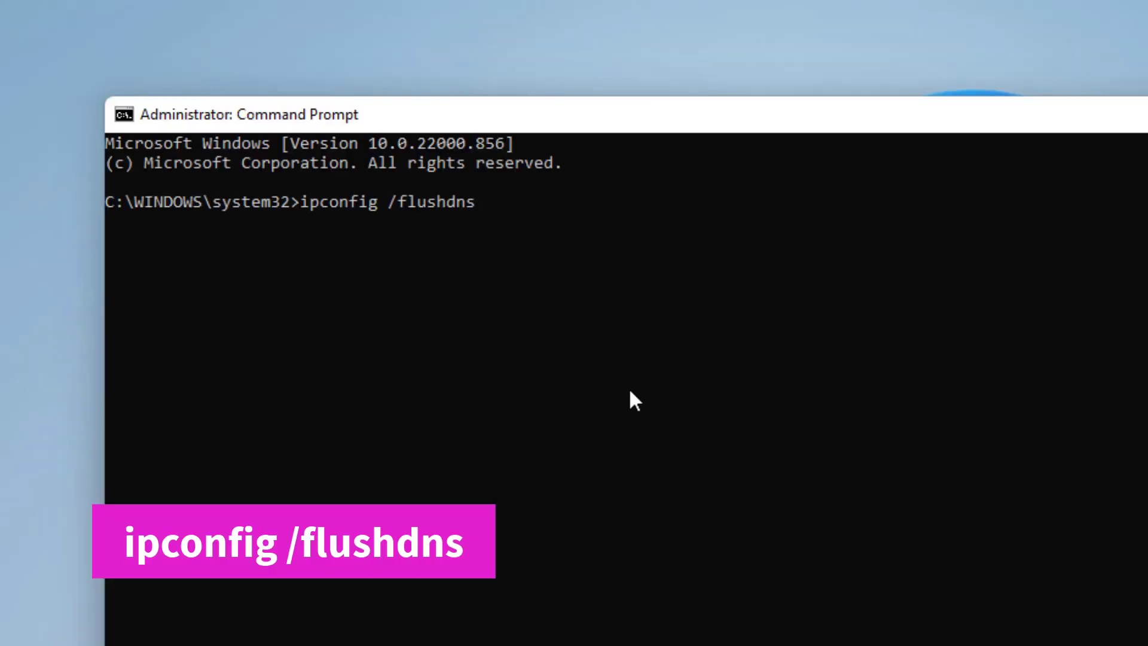
pyautogui.press('Return')
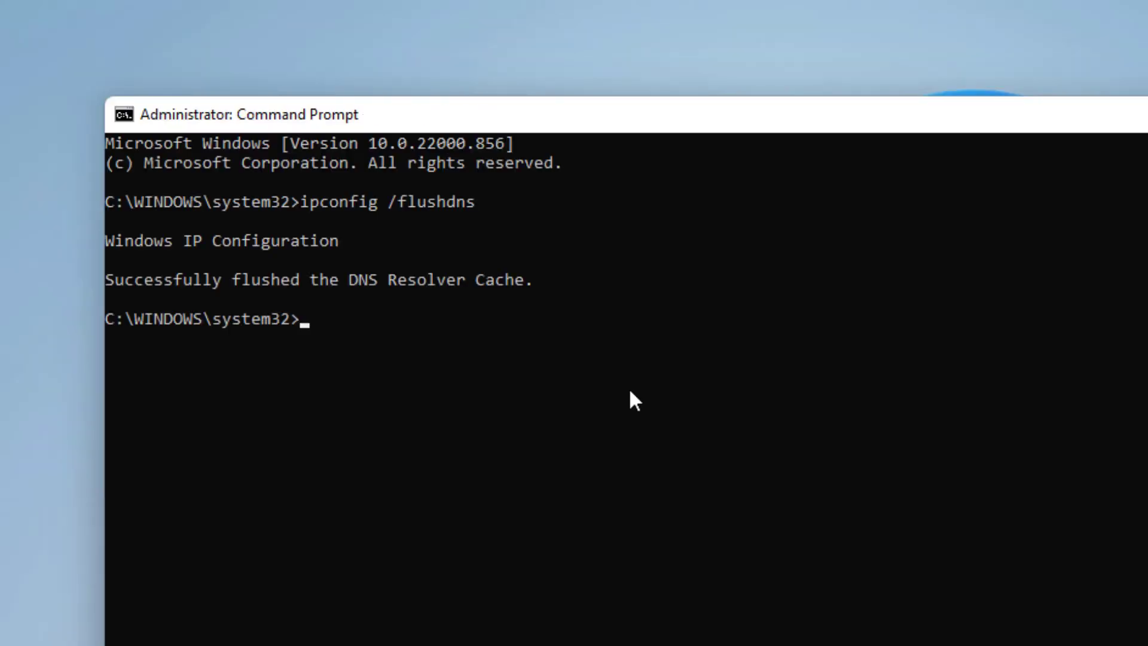
pyautogui.write('netsh winsock reset')
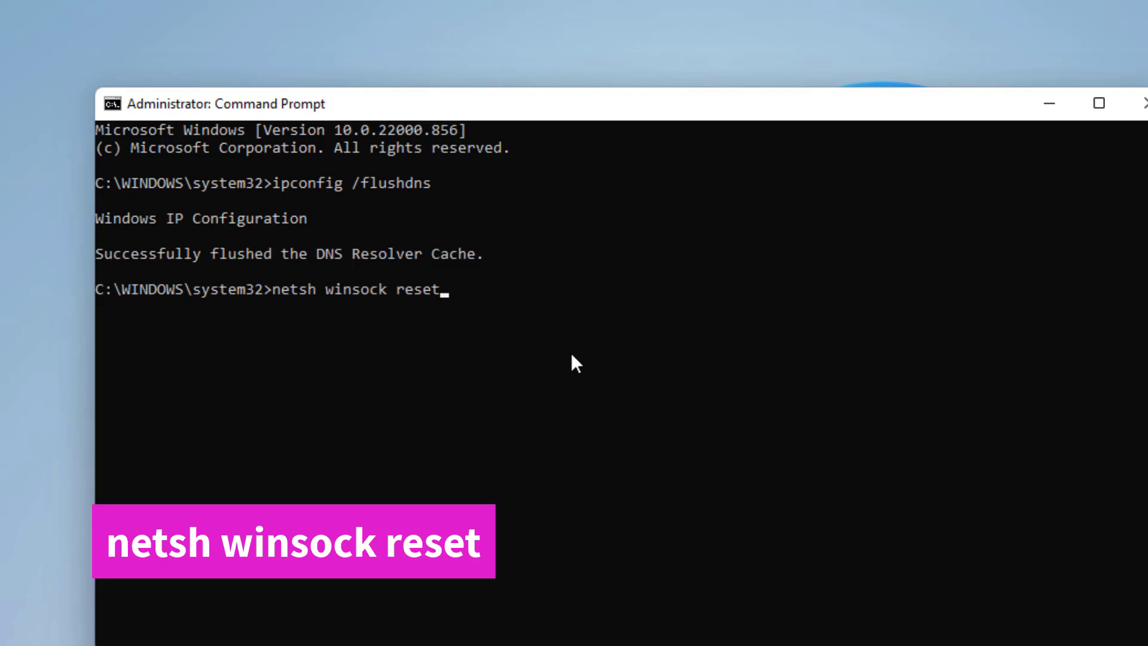
pyautogui.press('Return')
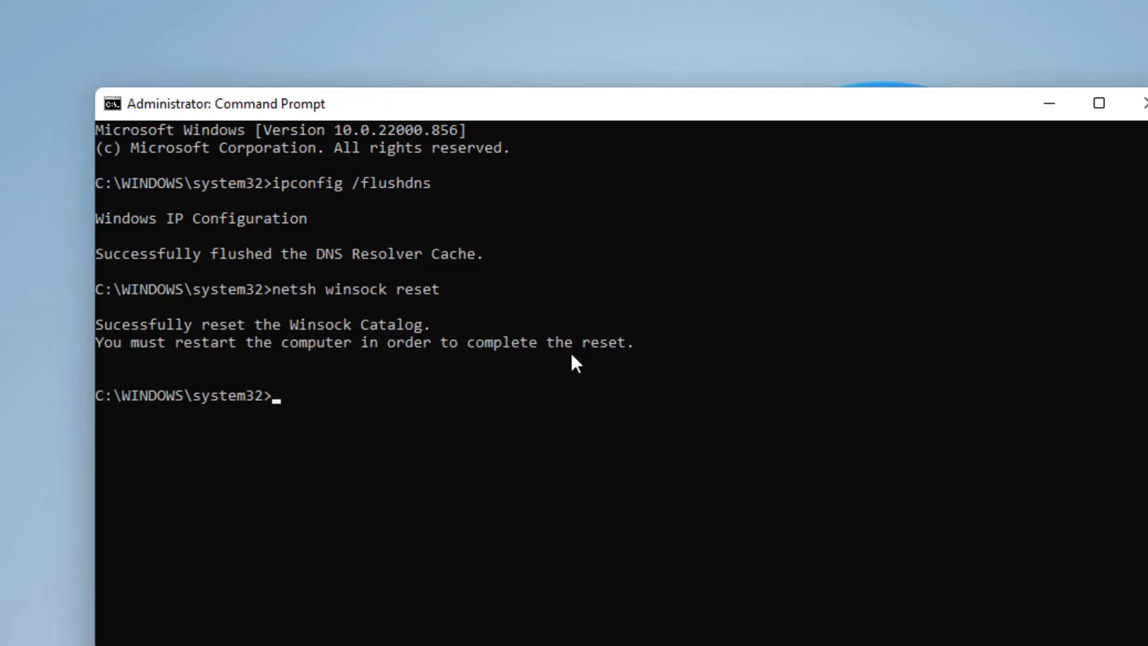
pyautogui.write('exit')
pyautogui.press('Return')
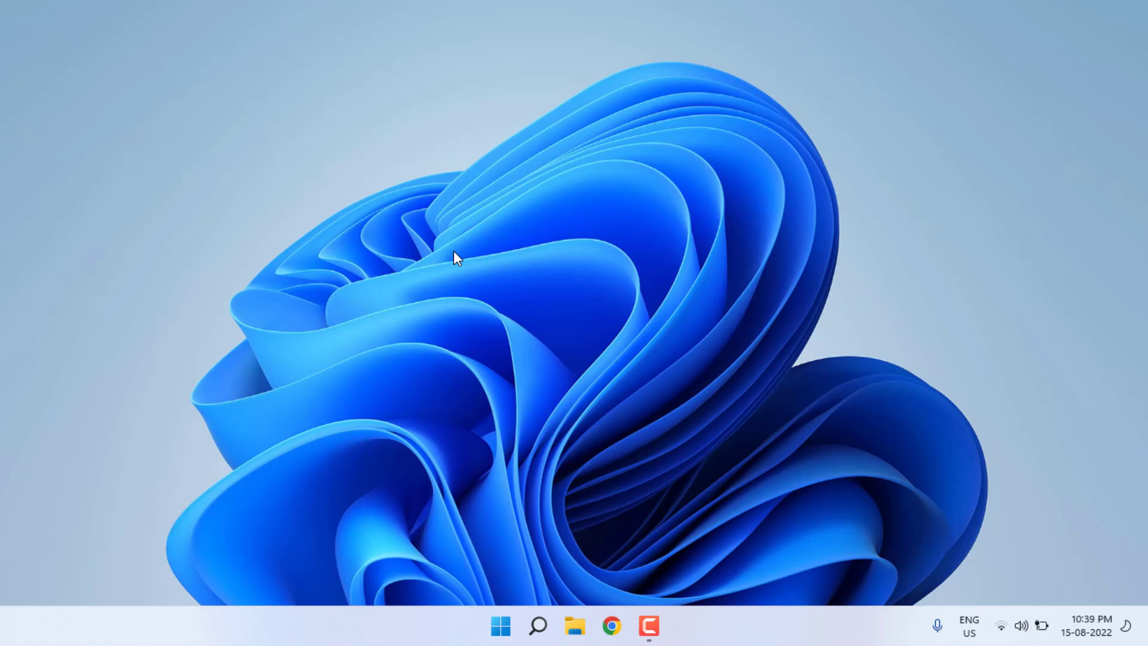
# Step: Open Control Panel from Start search and go to Network and Internet > Network and Sharing Center
pyautogui.press('super')
pyautogui.write('contr')
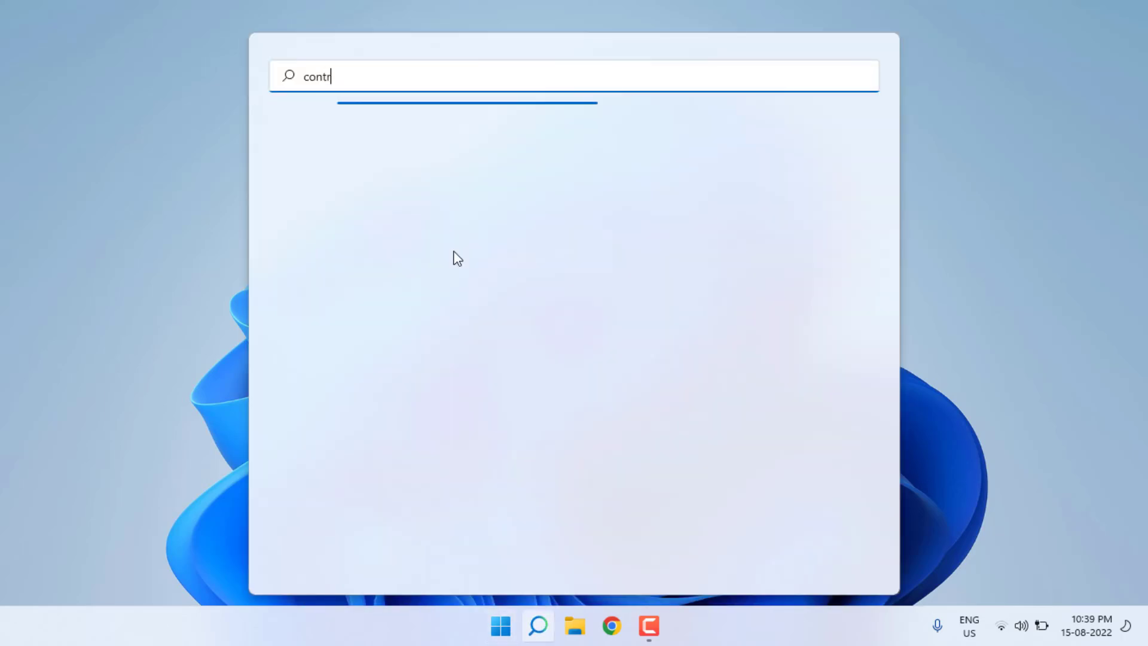
pyautogui.write('ol')
pyautogui.click(358, 216)
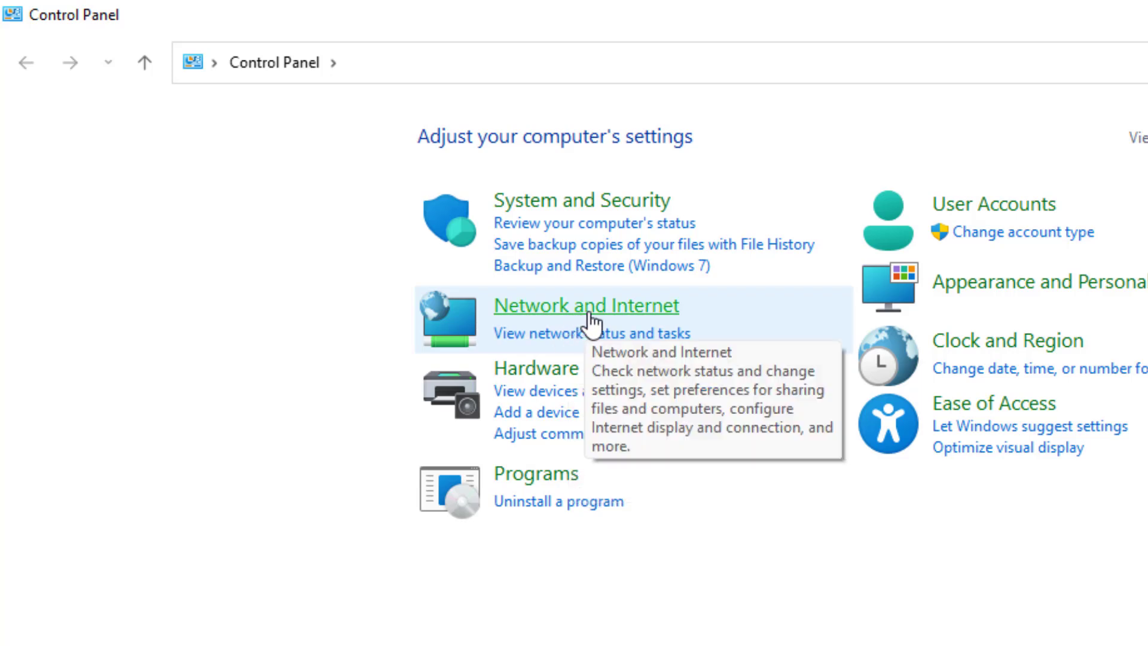
pyautogui.click(592, 309)
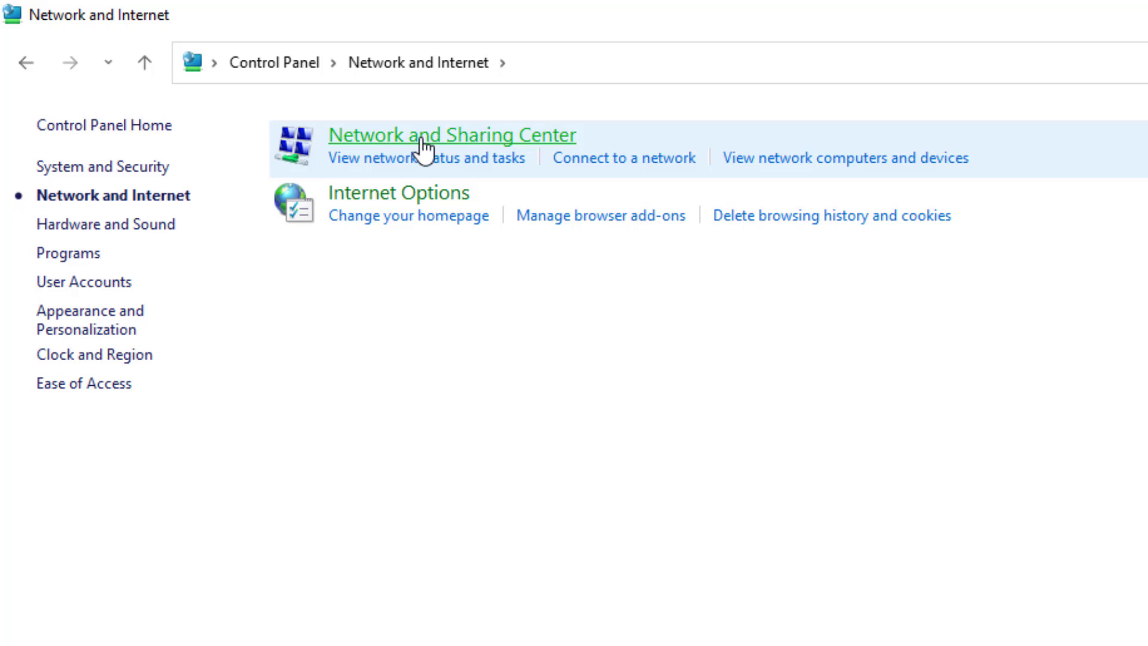
pyautogui.click(422, 138)
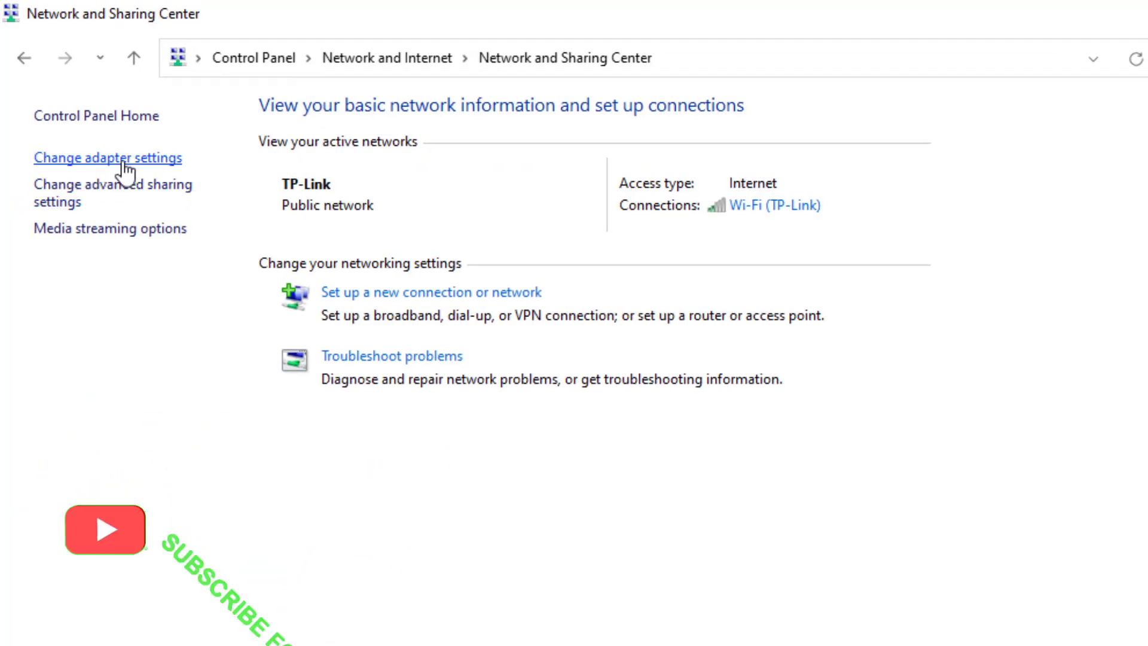
# Step: Open the Wi-Fi adapter's Properties from Change adapter settings and select Internet Protocol Version 4 (TCP/IPv4)
pyautogui.click(126, 160)
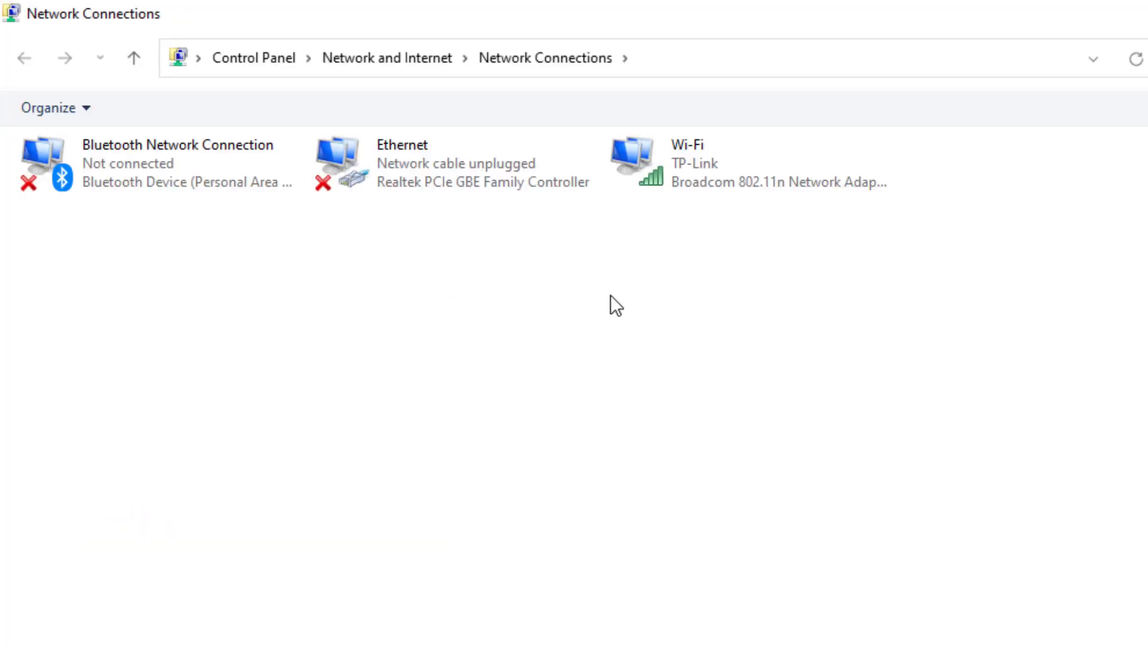
pyautogui.click(703, 171)
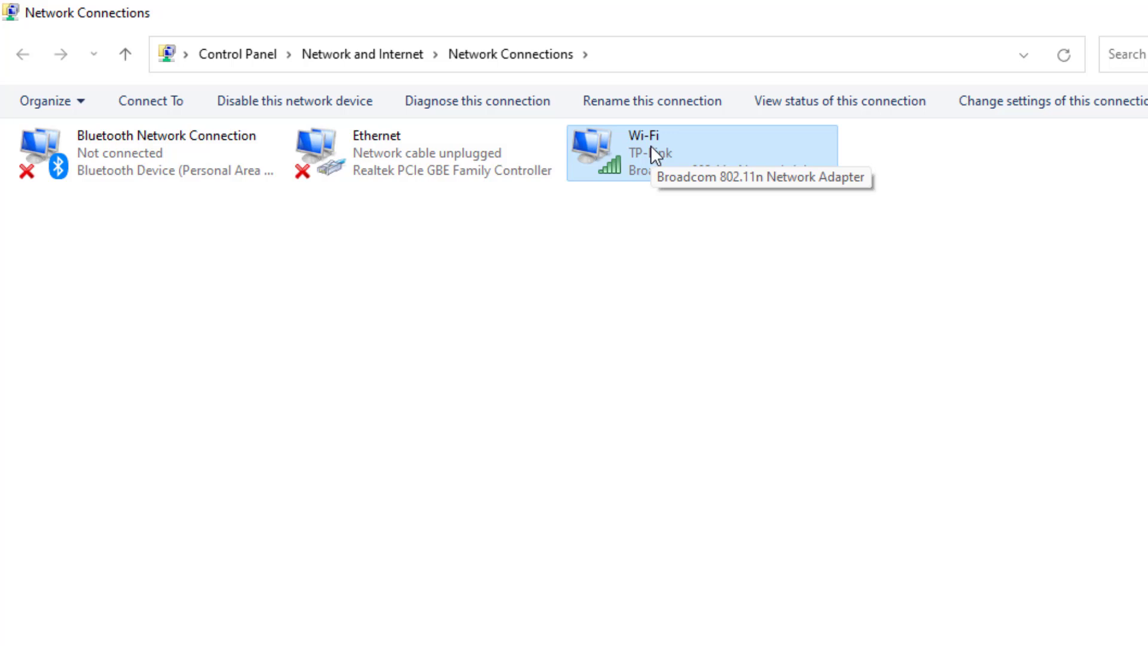
pyautogui.rightClick(651, 146)
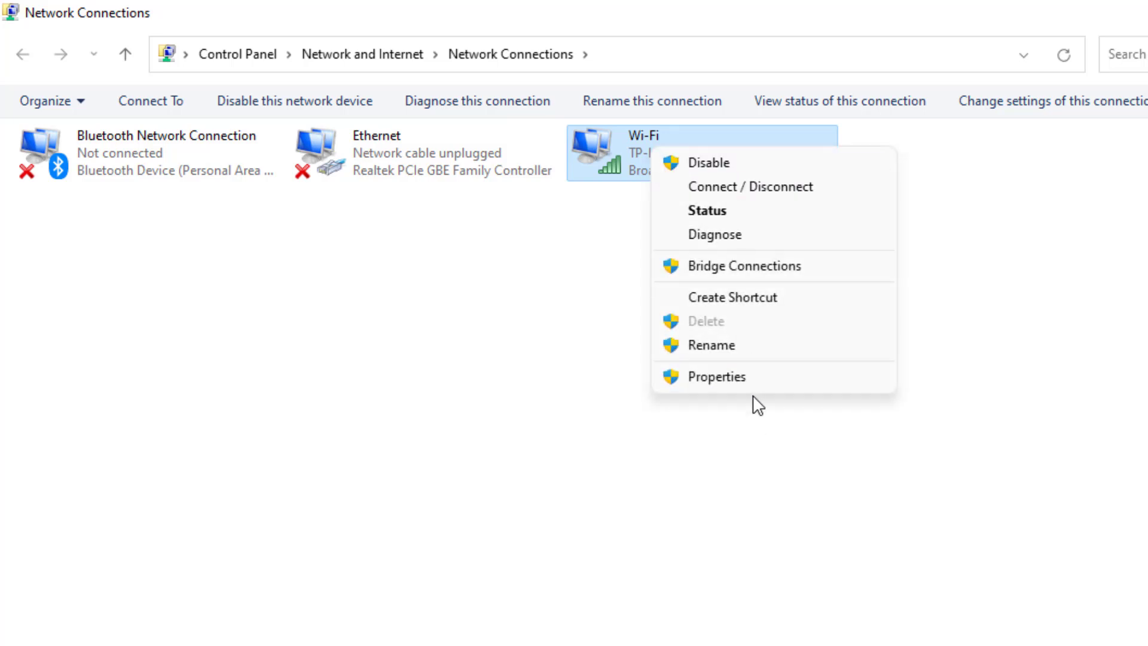
pyautogui.click(745, 376)
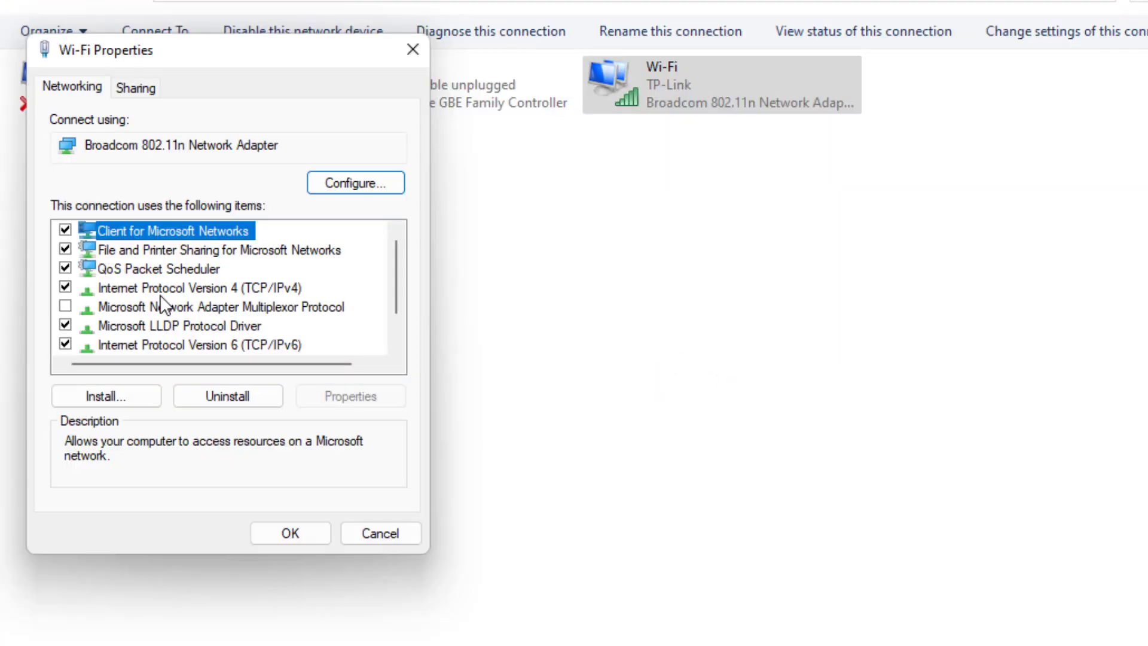
pyautogui.click(194, 290)
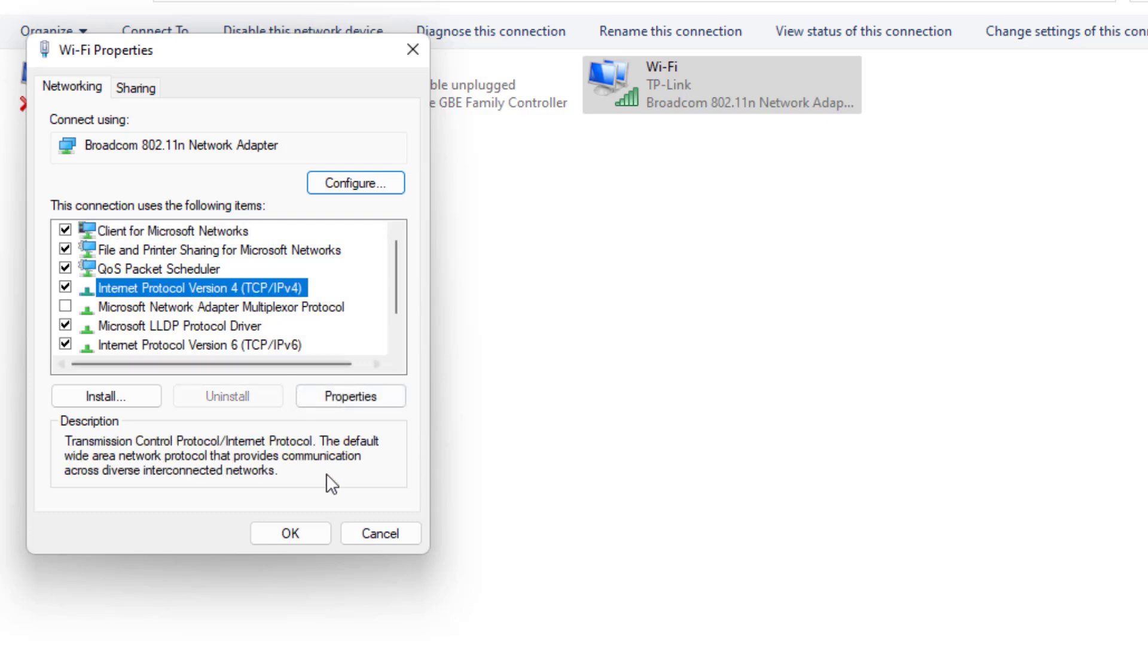
# Step: In TCP/IPv4 Properties, use DNS servers 8.8.8.8 and 8.8.4.4 and confirm both dialogs
pyautogui.click(350, 396)
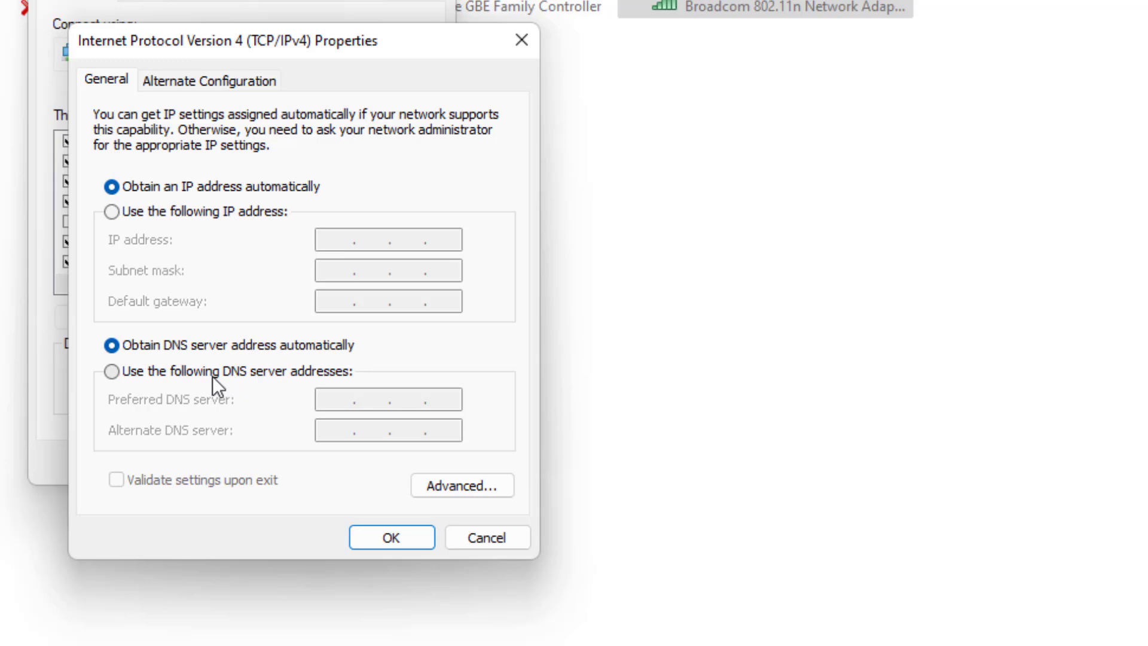
pyautogui.click(241, 372)
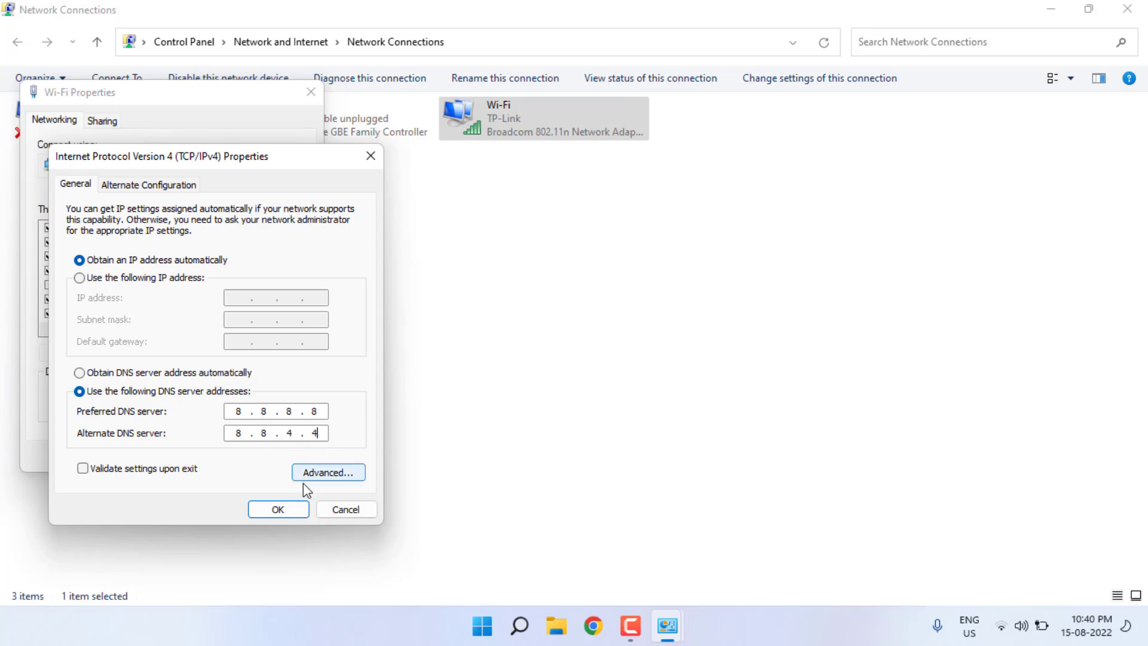
pyautogui.click(279, 510)
pyautogui.click(308, 543)
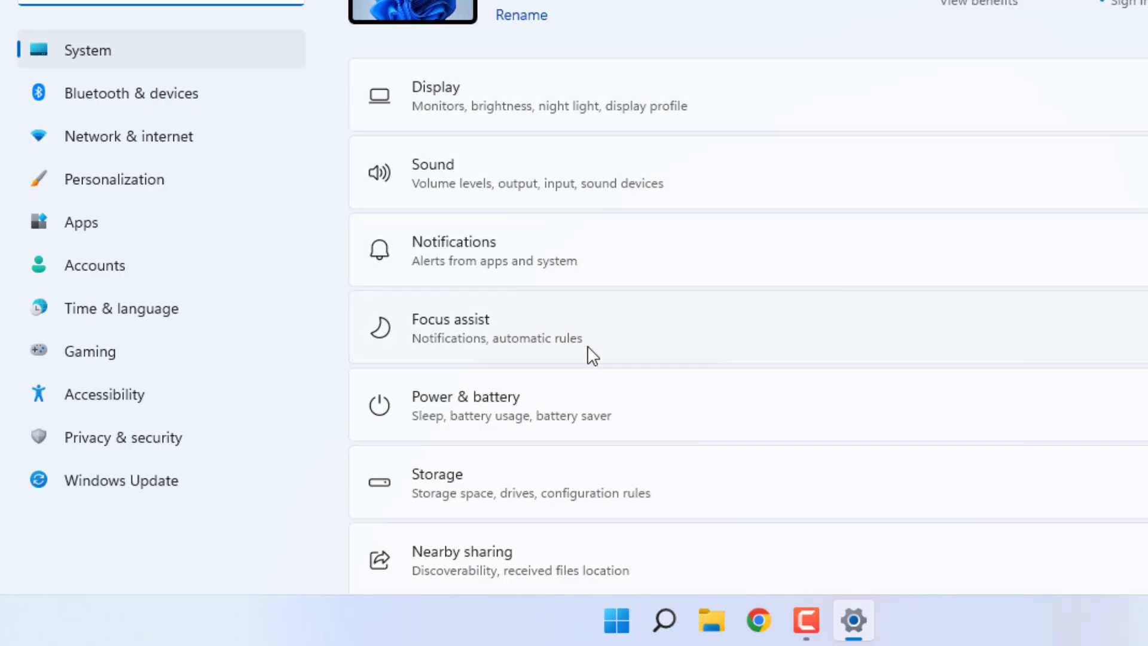
pyautogui.scroll(-3, 585, 342)
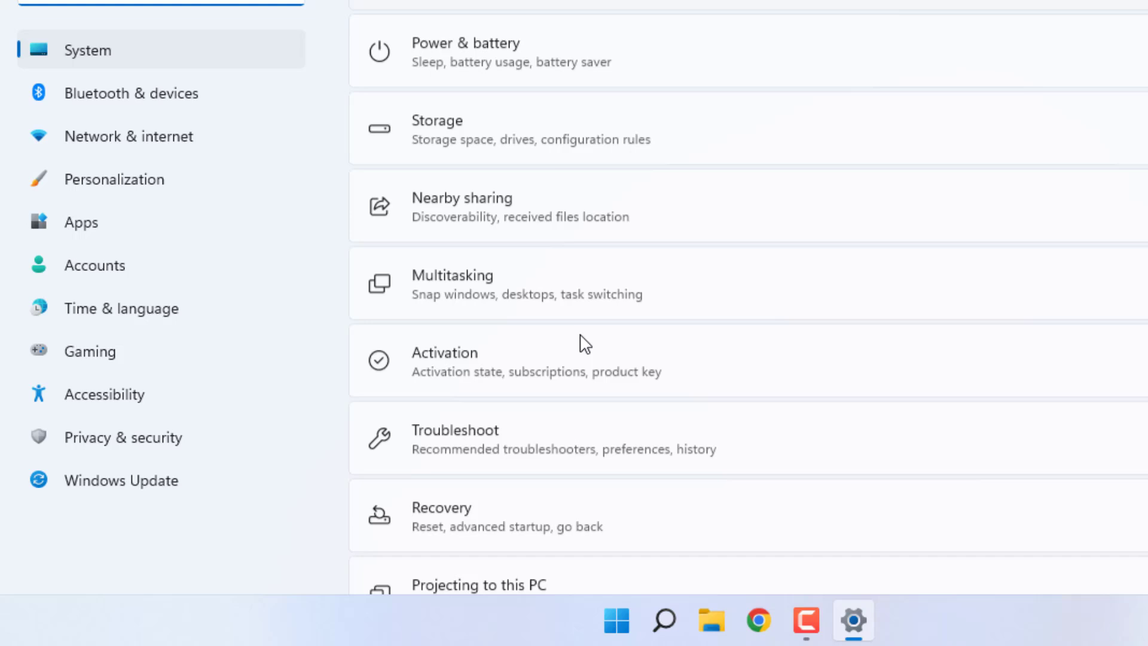
pyautogui.scroll(-3, 586, 344)
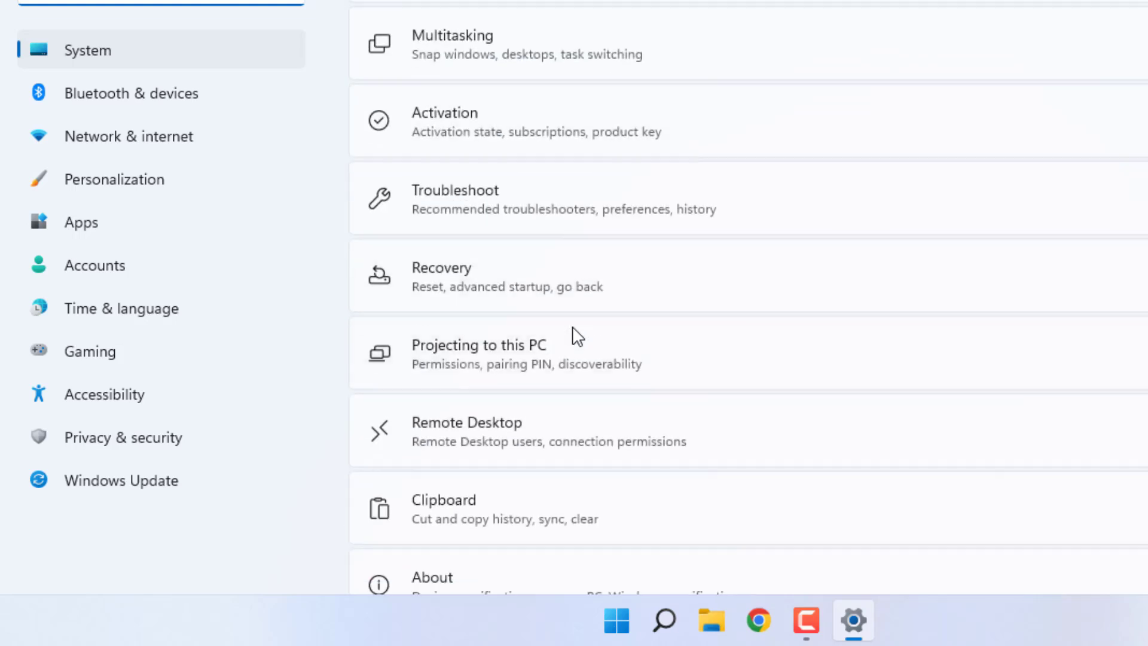
# Step: Go to System > Troubleshoot > Other troubleshooters in Settings
pyautogui.click(476, 201)
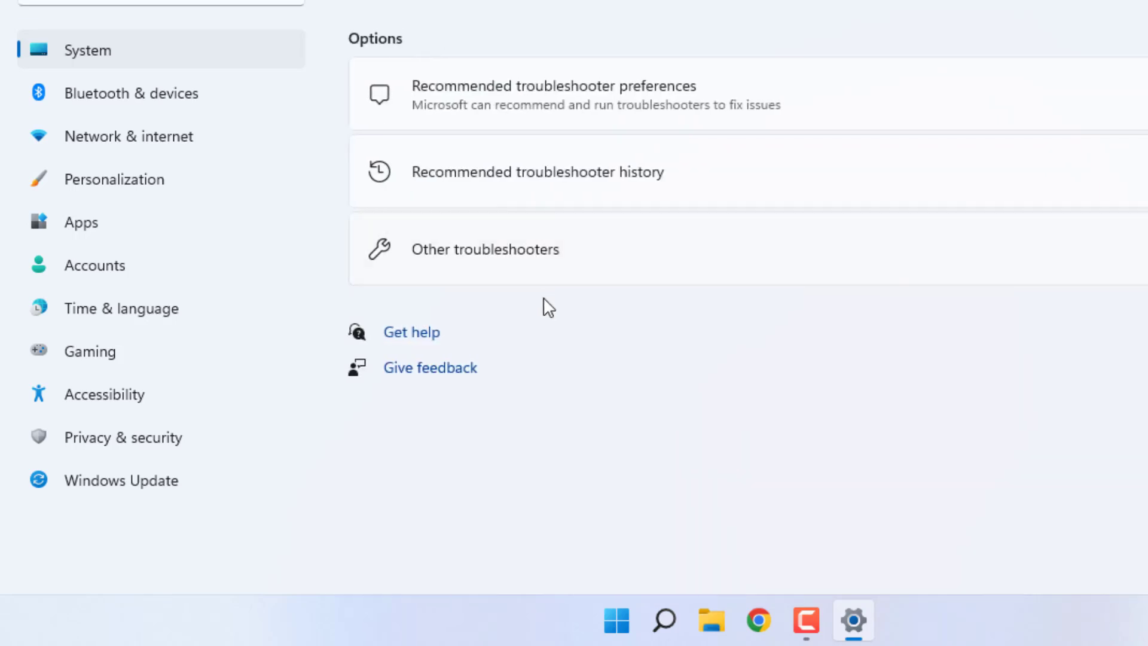
pyautogui.click(490, 260)
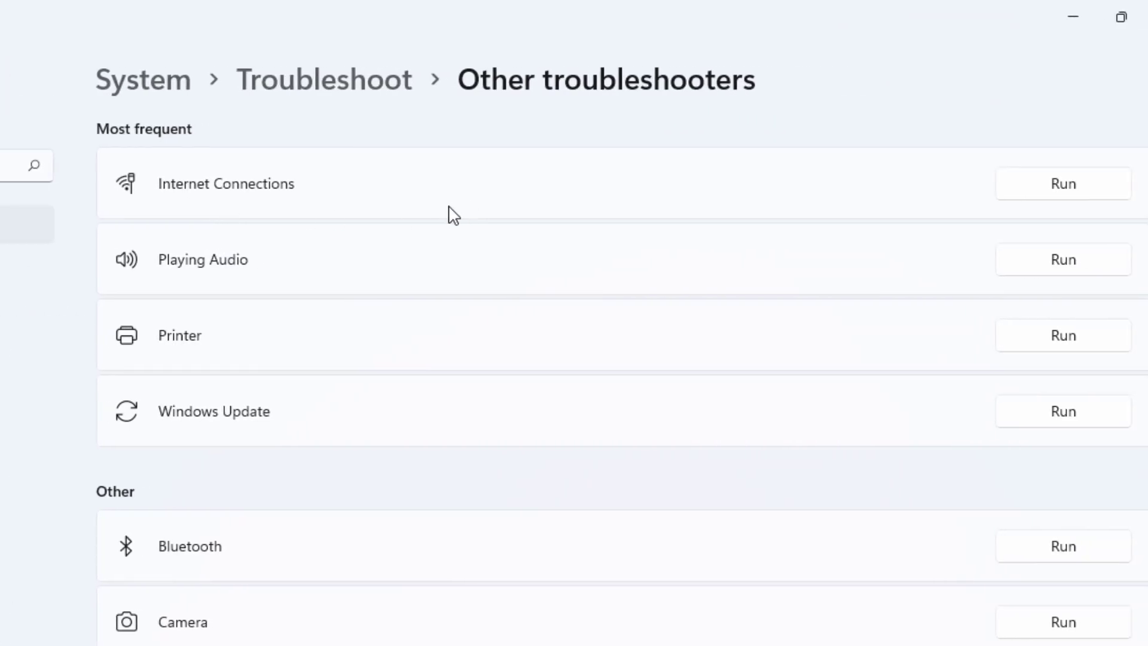
# Step: Start the Internet Connections troubleshooter and then close its dialog
pyautogui.click(1087, 194)
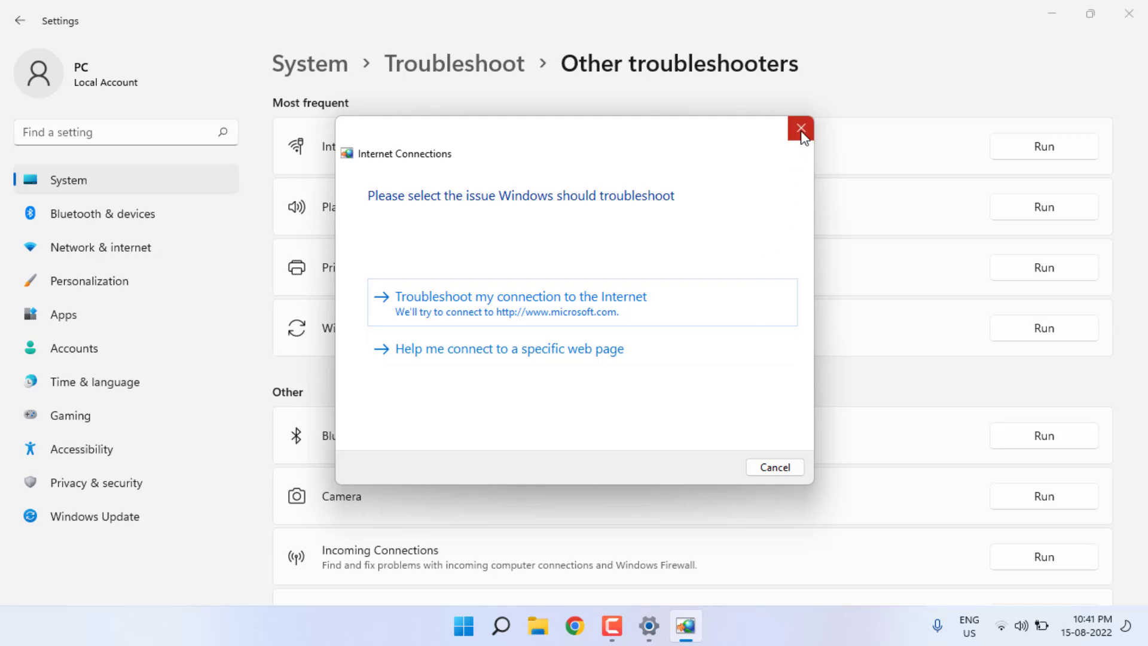
pyautogui.click(802, 130)
pyautogui.click(1129, 13)
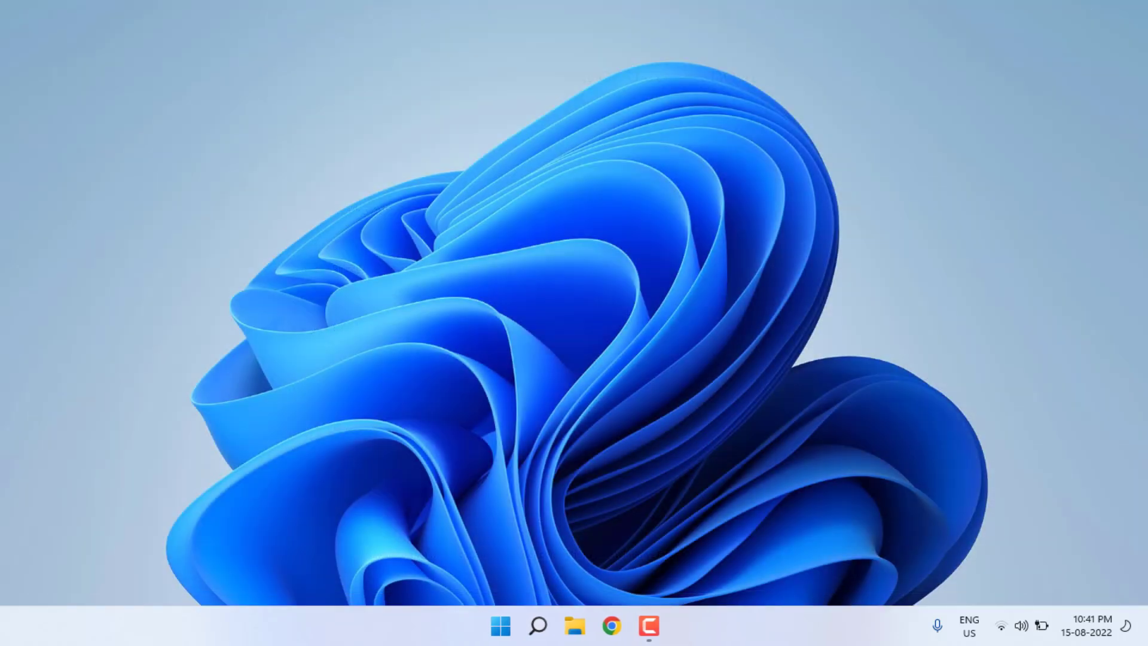